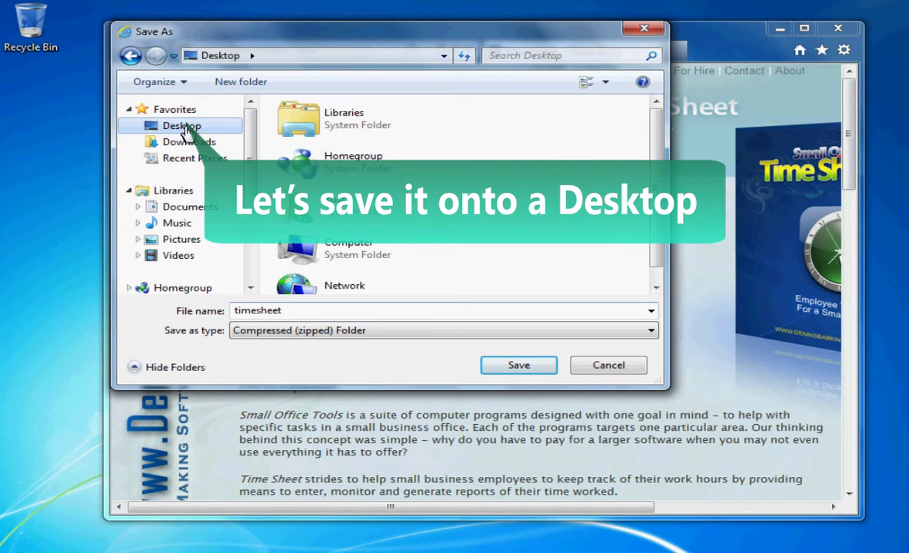
- Save the timesheet zip package to the Desktop and clear the browser window out of the way
click(527, 367)
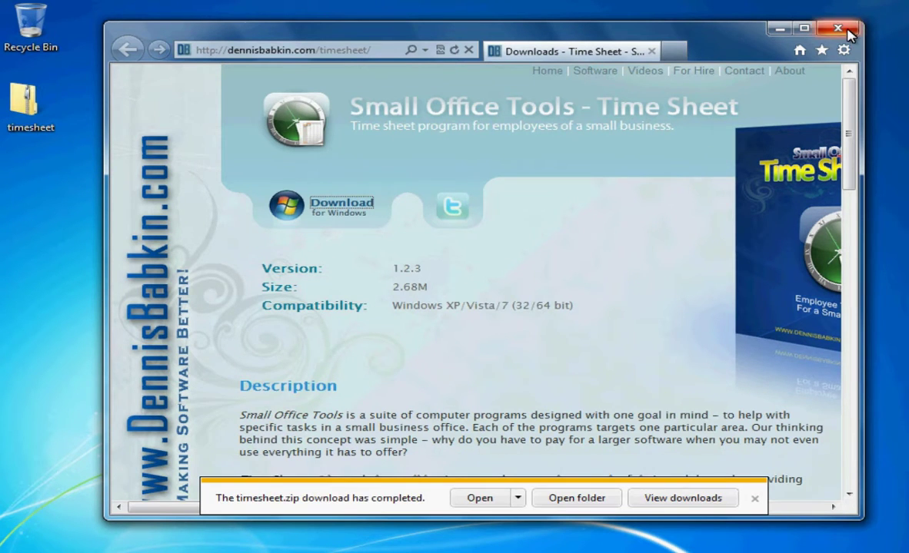
click(779, 29)
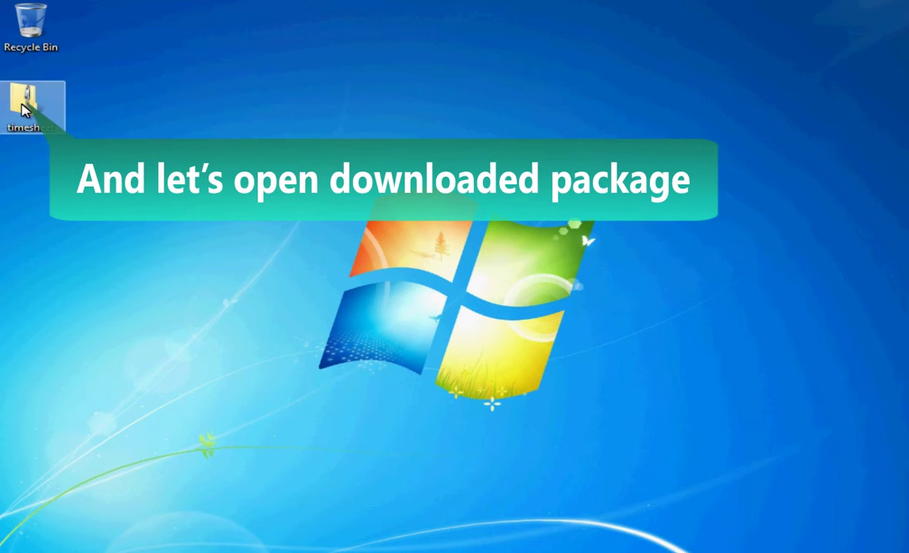
- Open the downloaded timesheet package and extract the TimeSheet application and the Offline Manuals PDF to the desktop
double_click(29, 105)
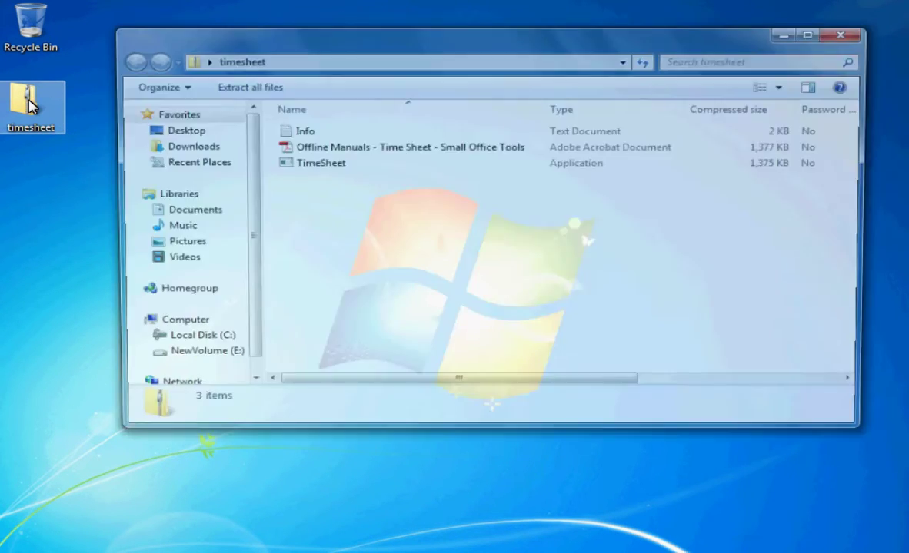
click(360, 153)
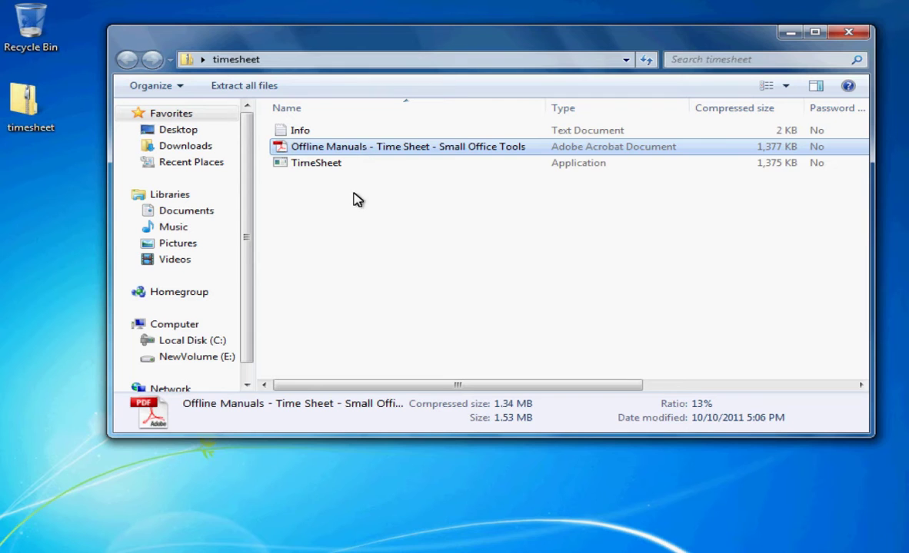
click(338, 165)
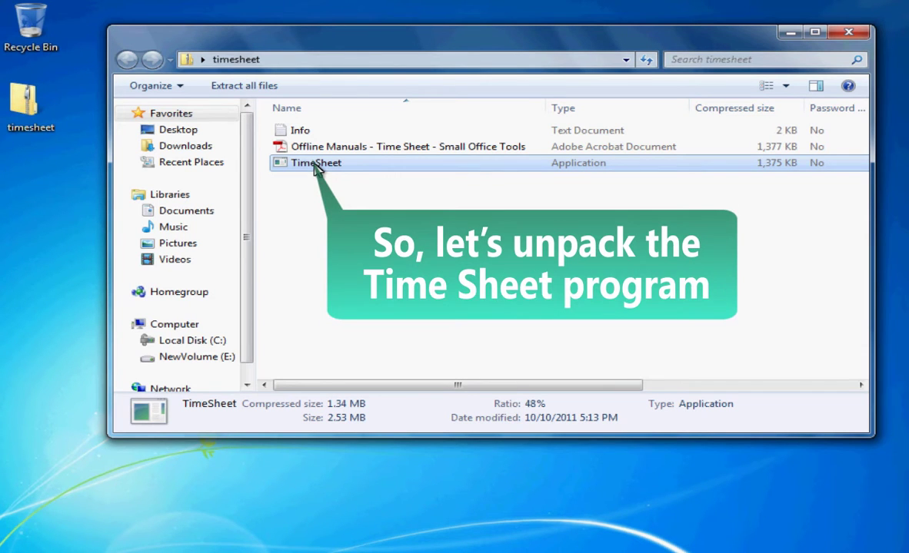
drag(309, 168, 92, 226)
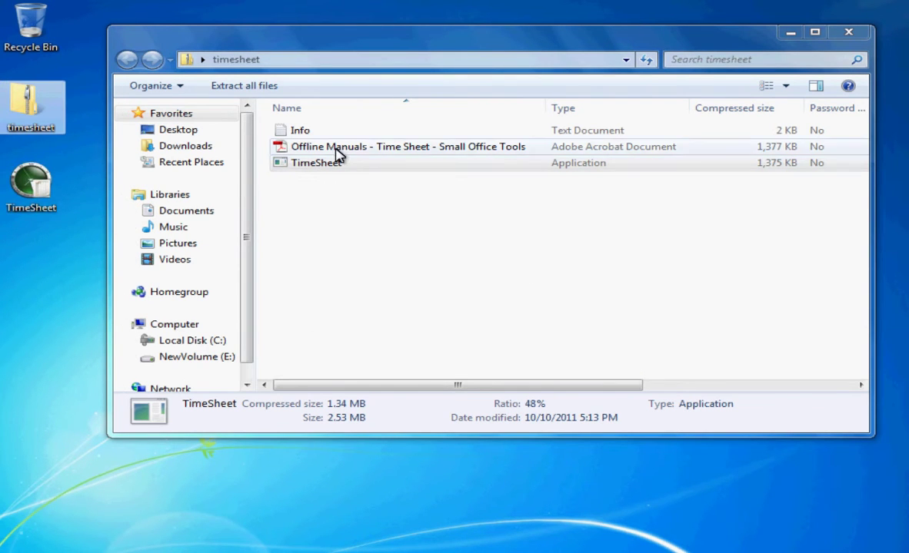
click(343, 153)
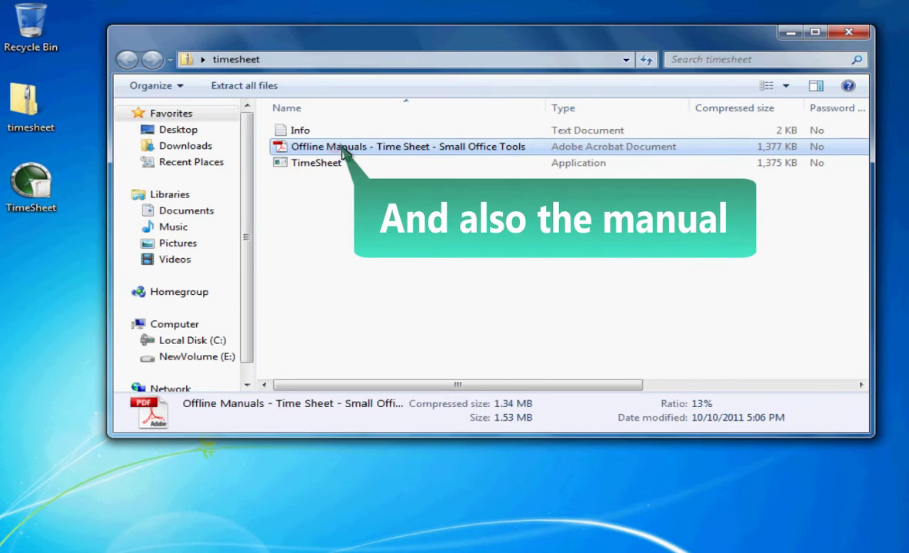
drag(341, 154, 36, 289)
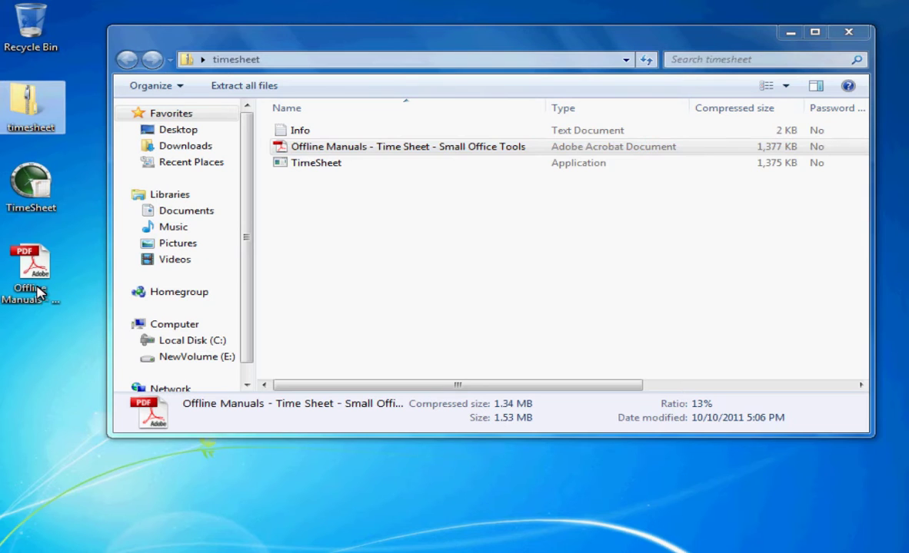
- Close the package's folder window and move the timesheet zip package to the Recycle Bin
click(846, 33)
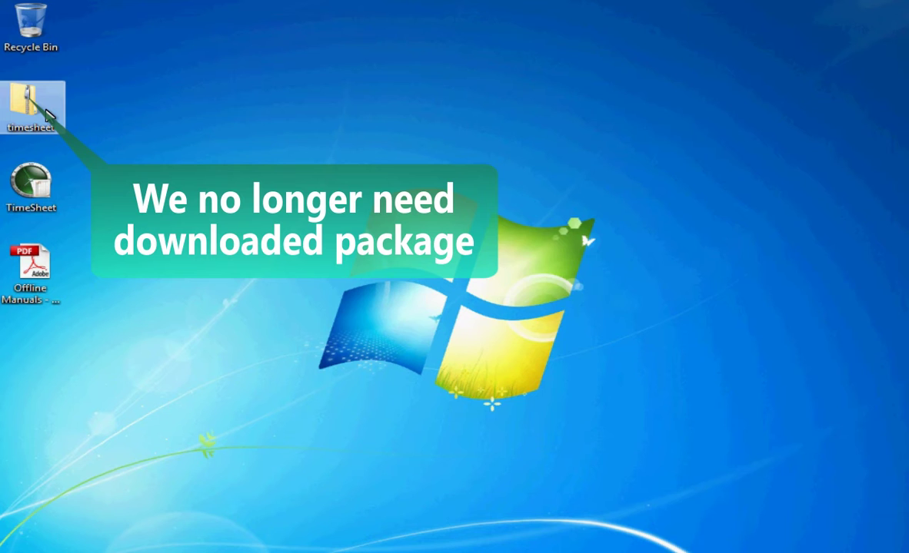
drag(37, 106, 36, 37)
- Open the Offline Manuals PDF, look through its table of contents and close the document
click(44, 301)
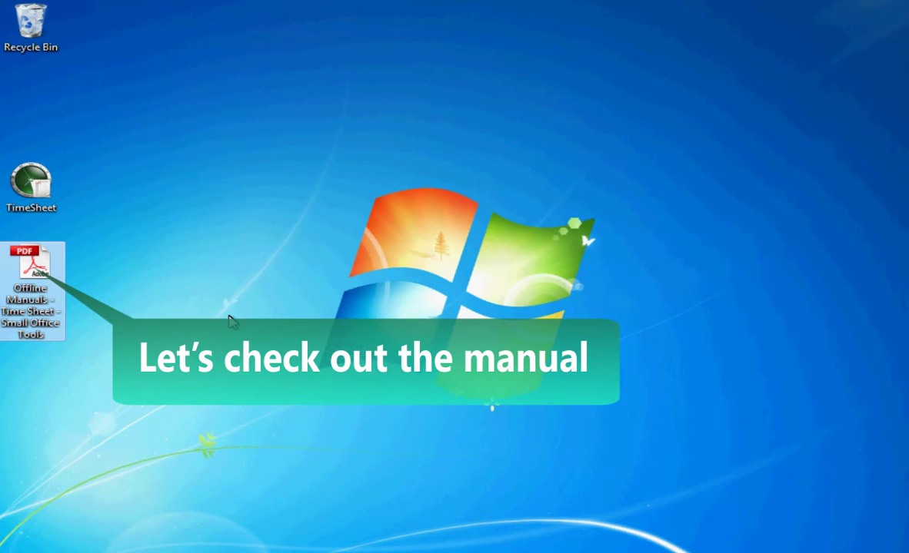
double_click(35, 262)
scroll(594, 343, down, 2)
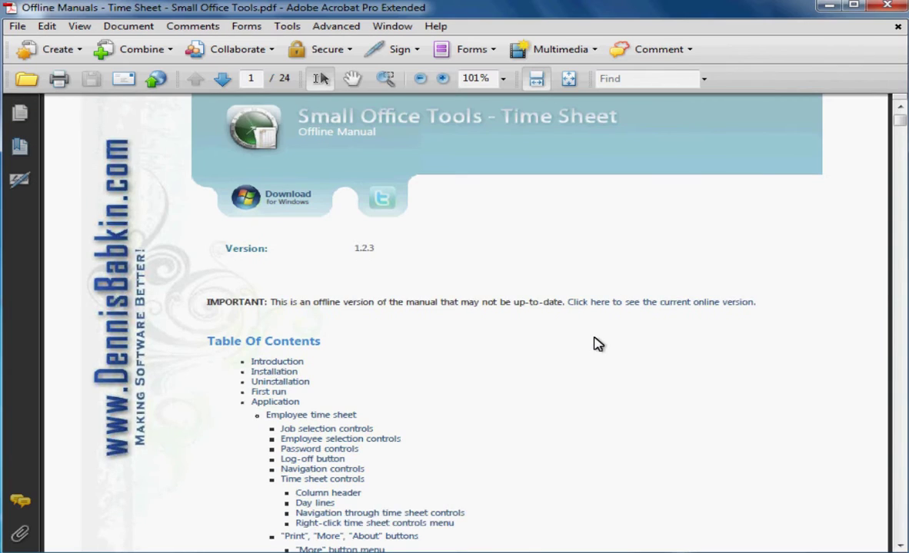
scroll(598, 344, down, 2)
scroll(598, 344, down, 3)
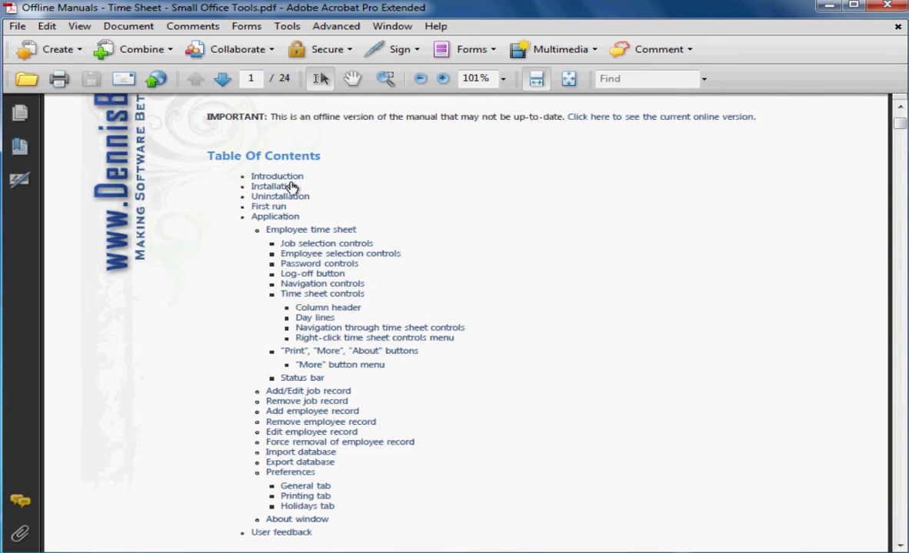
scroll(589, 285, down, 1)
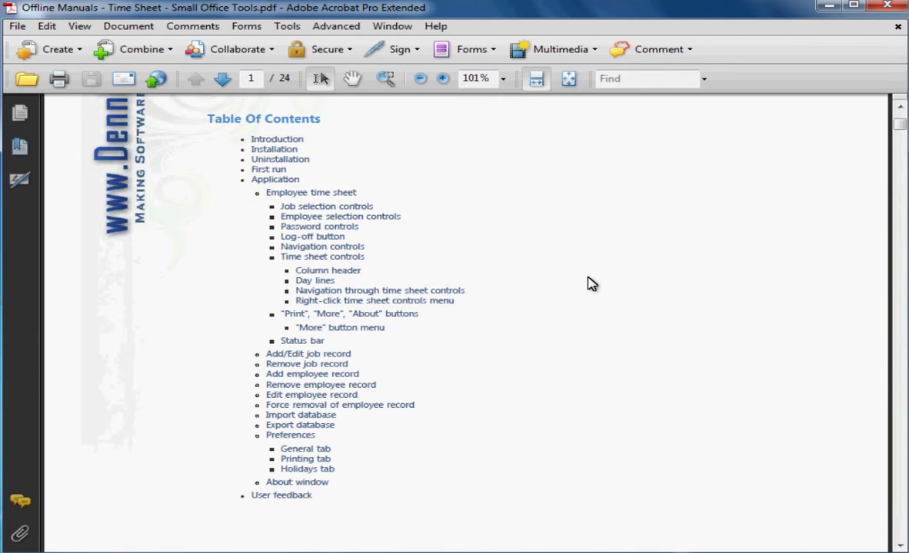
click(890, 8)
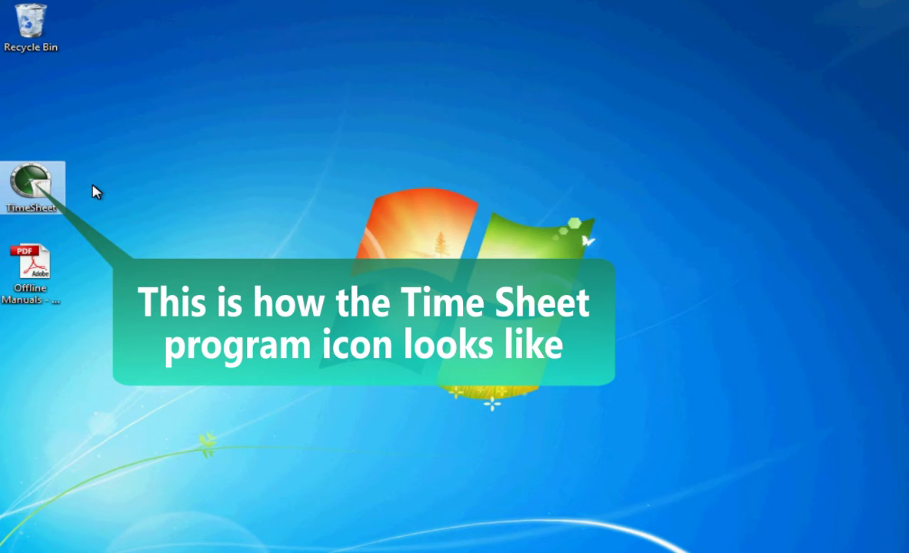
- Launch the TimeSheet program from the desktop, allowing it to run and acknowledging the first-run notice
double_click(46, 173)
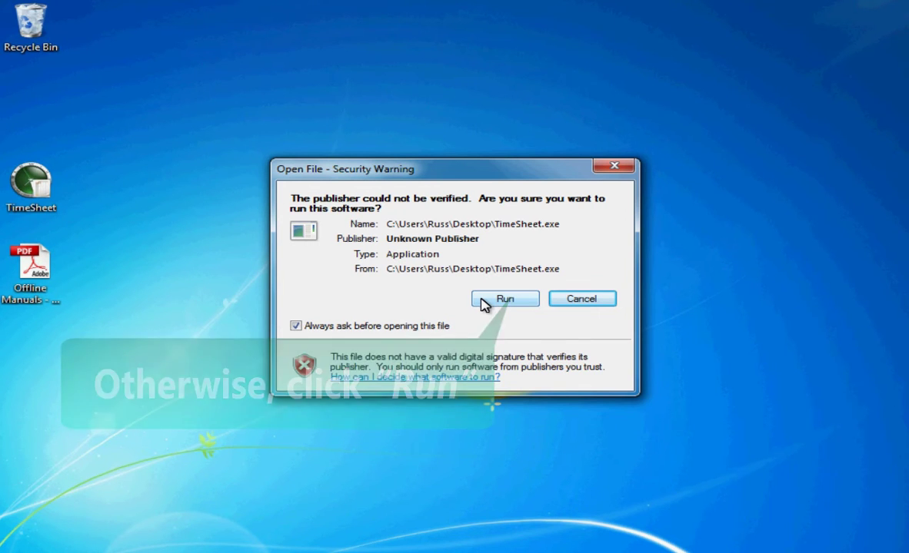
click(482, 302)
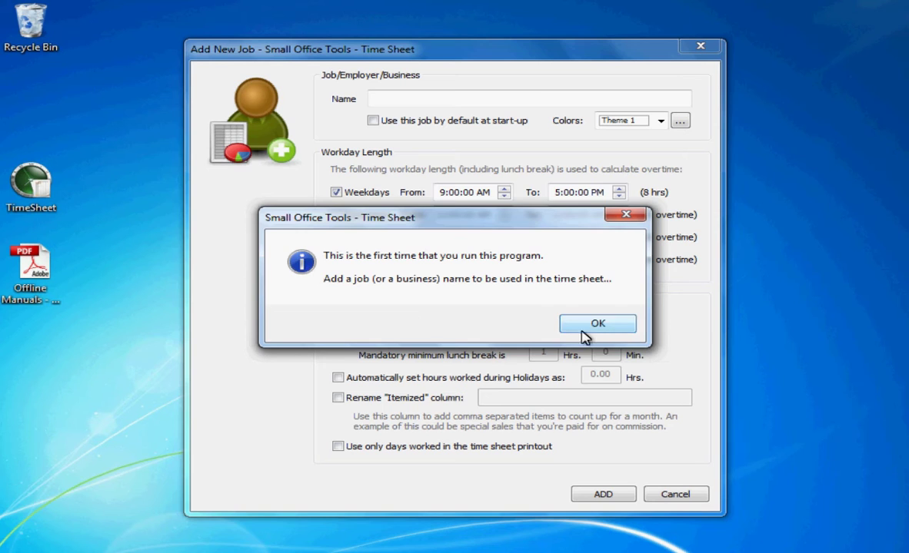
click(592, 329)
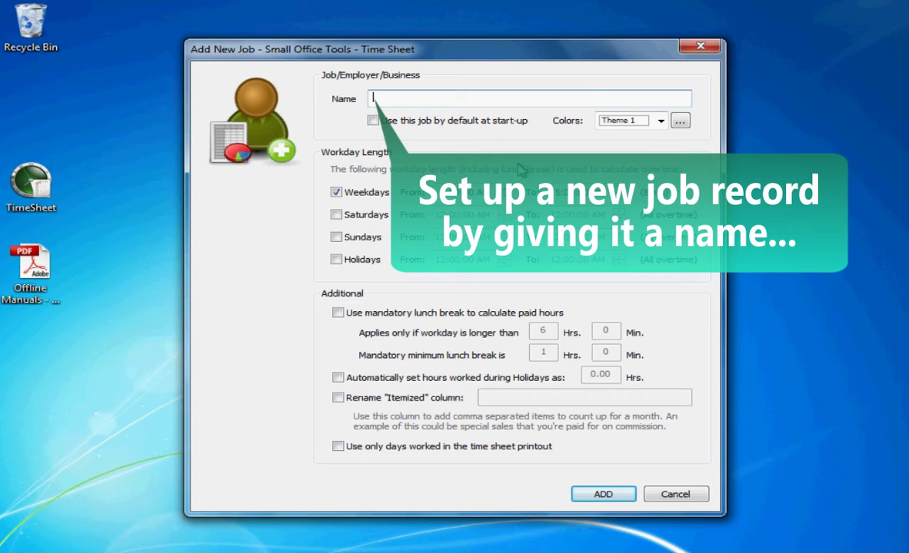
- Add a new job record named "Web design" with the default workday settings and reposition the main program window
text(Web design)
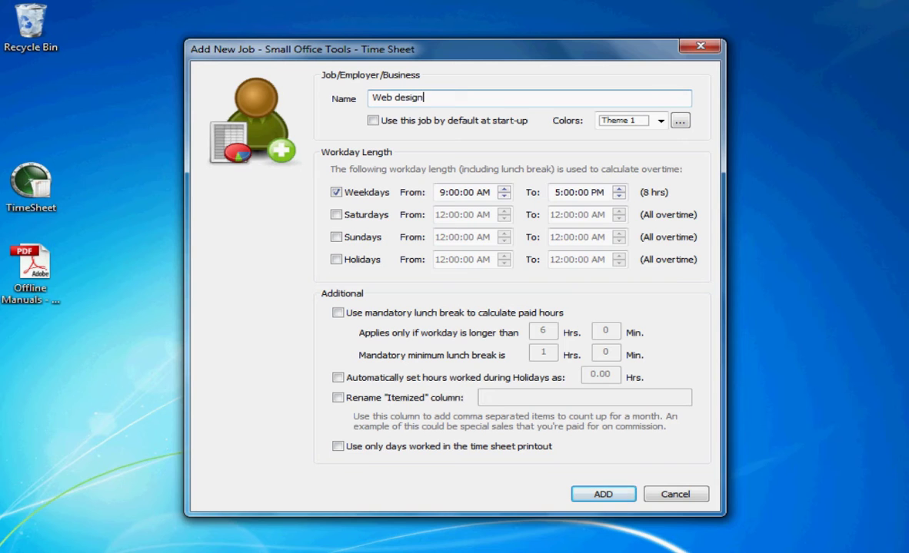
click(592, 496)
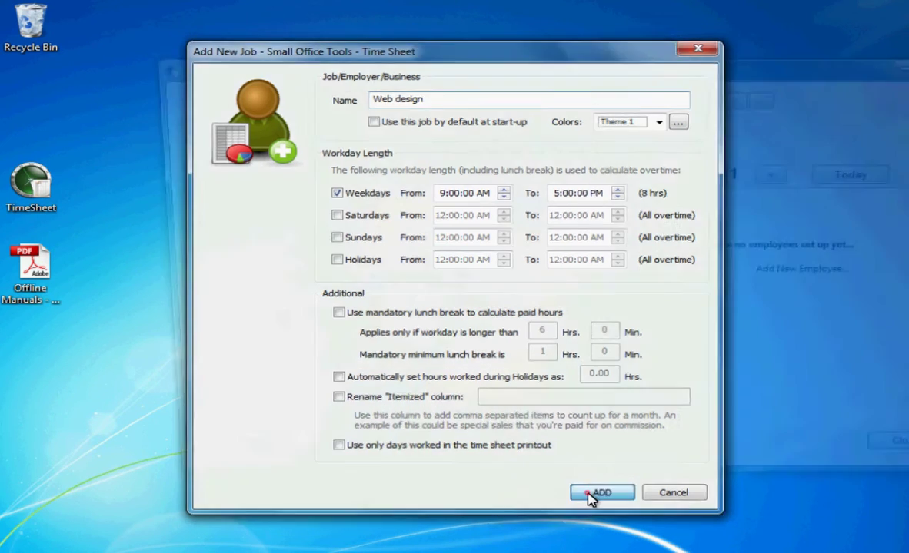
drag(687, 66, 569, 79)
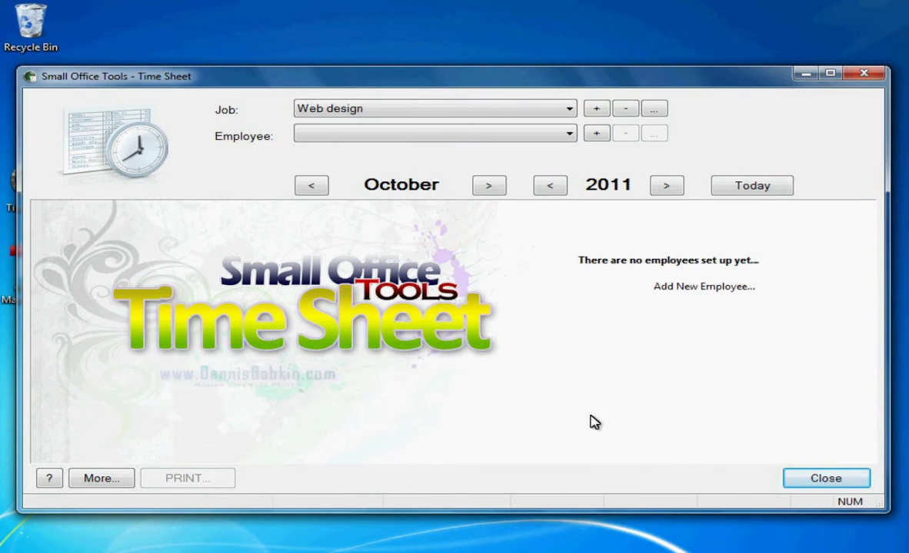
- Add a new employee record with the employee's first and last name, leaving the password empty
click(705, 297)
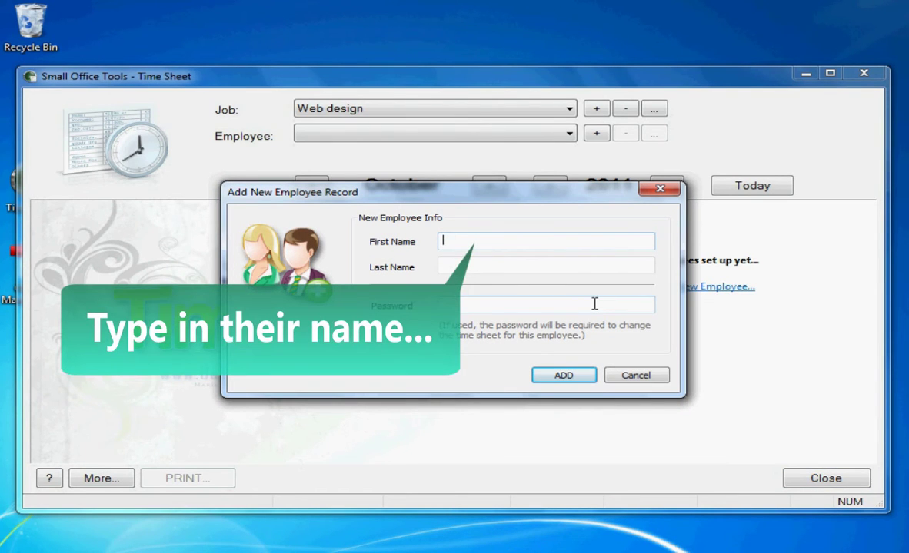
text(John)
key(Tab)
text(Doe)
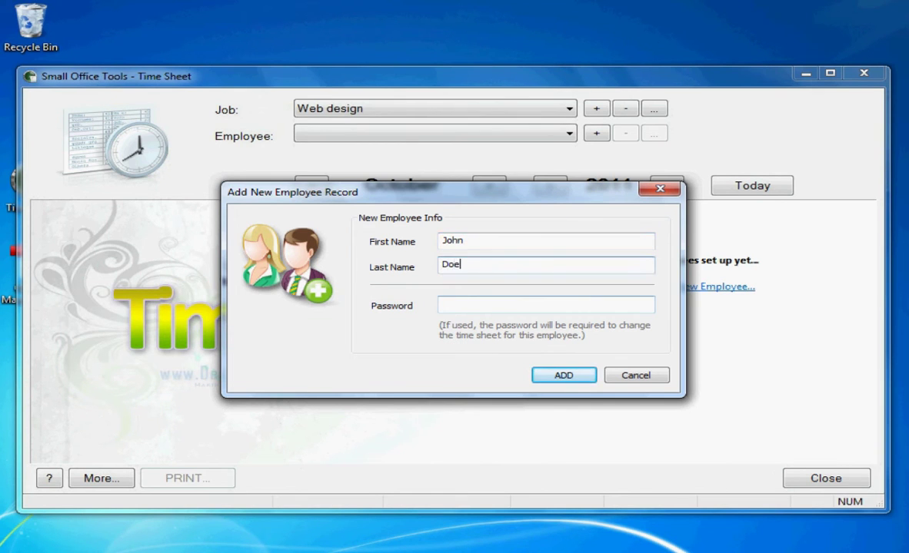
click(567, 375)
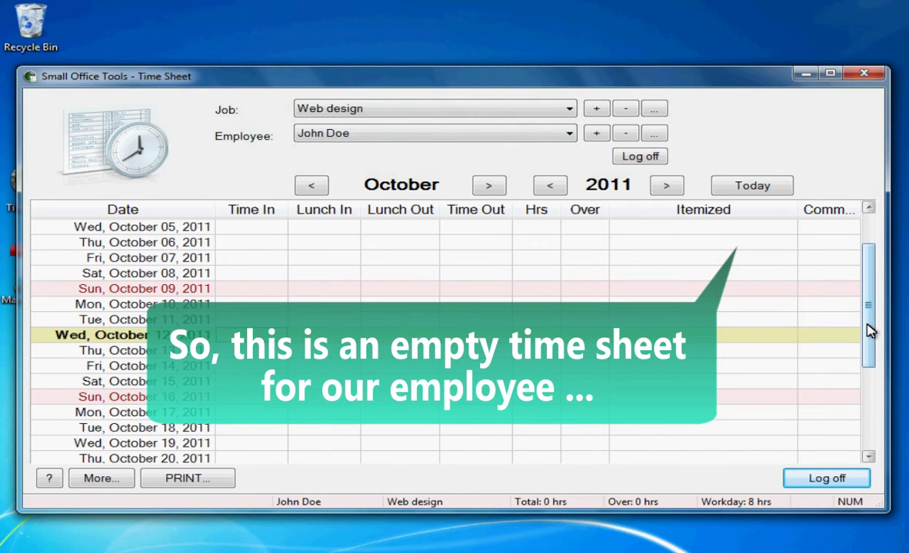
- Look over the employee's October 2011 time sheet and close the Time Sheet program
drag(871, 331, 870, 359)
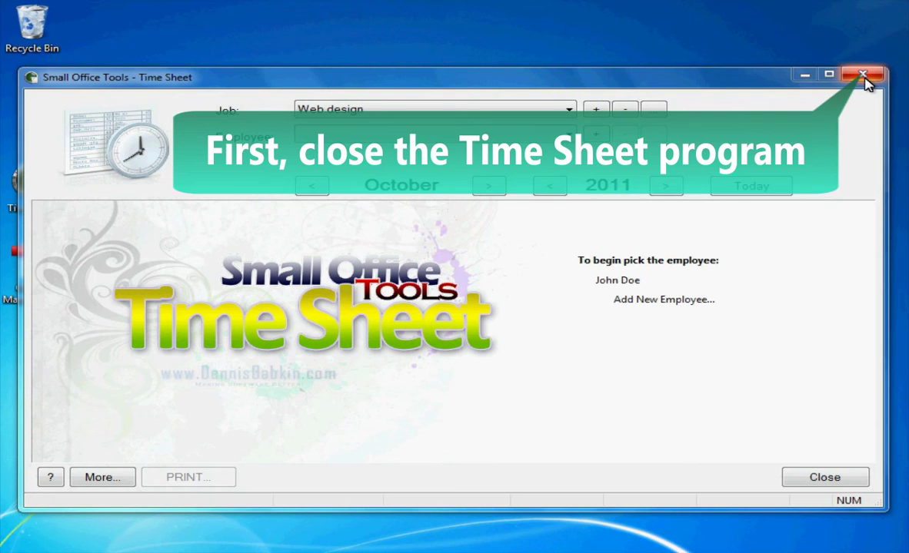
click(863, 76)
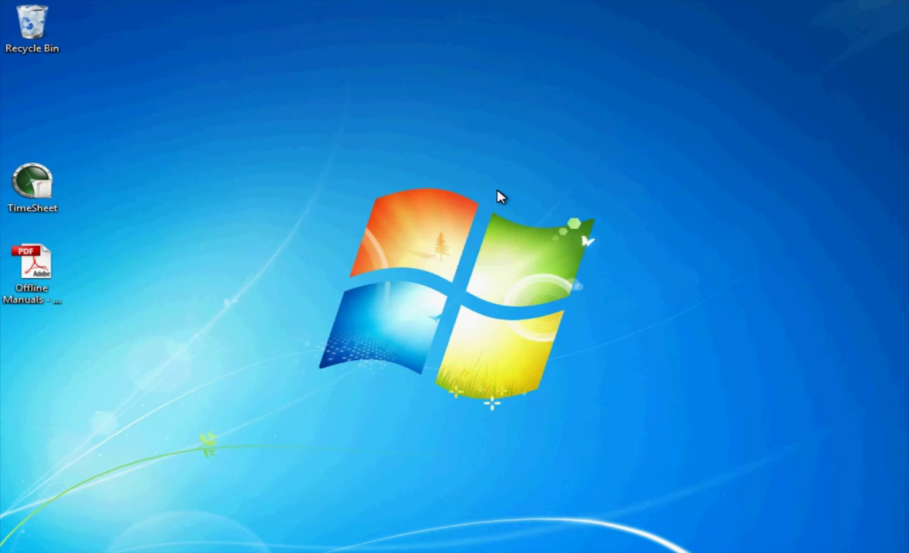
- Delete the TimeSheet program and the Offline Manuals PDF together from the desktop to the Recycle Bin
click(35, 266)
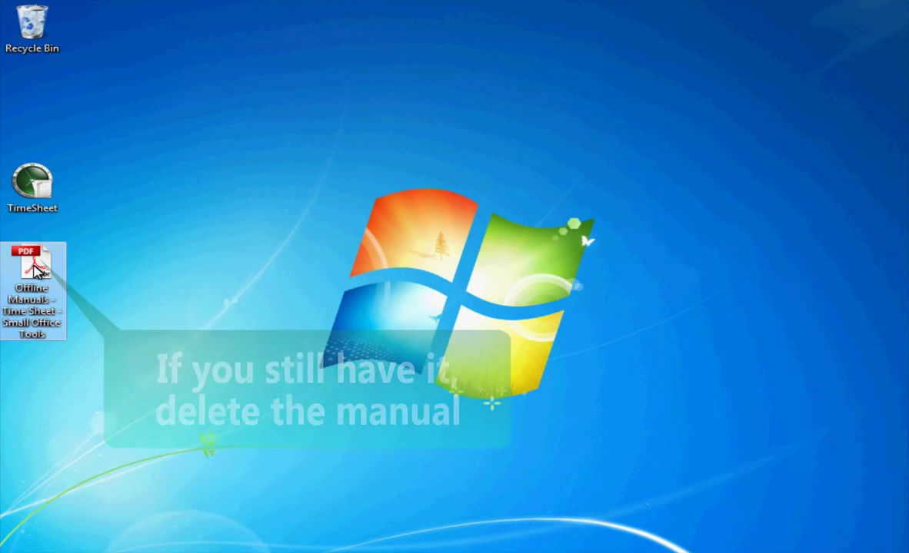
click(51, 209)
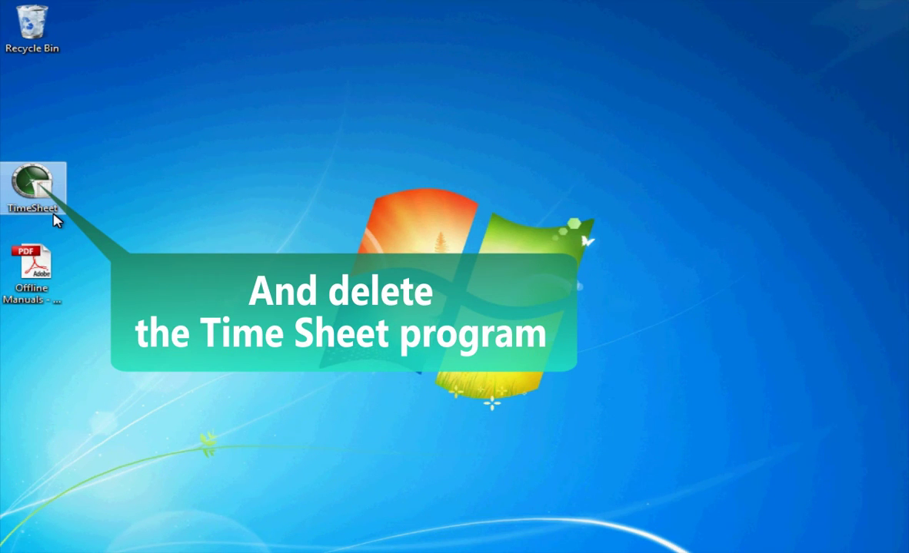
drag(109, 316, 21, 170)
right_click(34, 183)
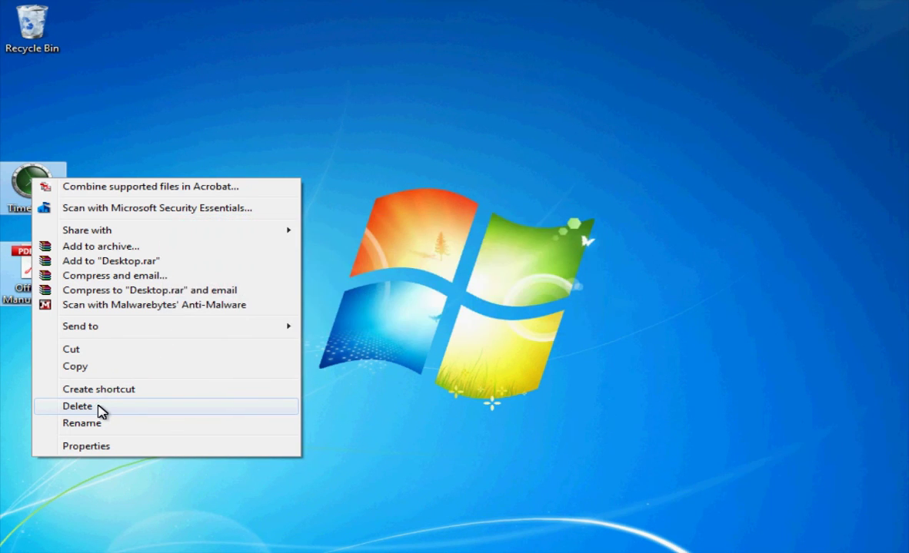
click(98, 406)
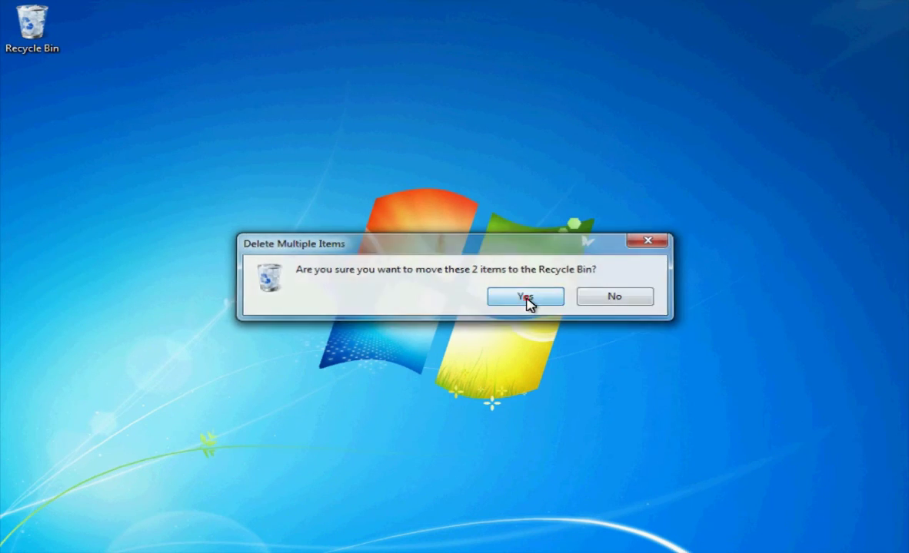
click(528, 300)
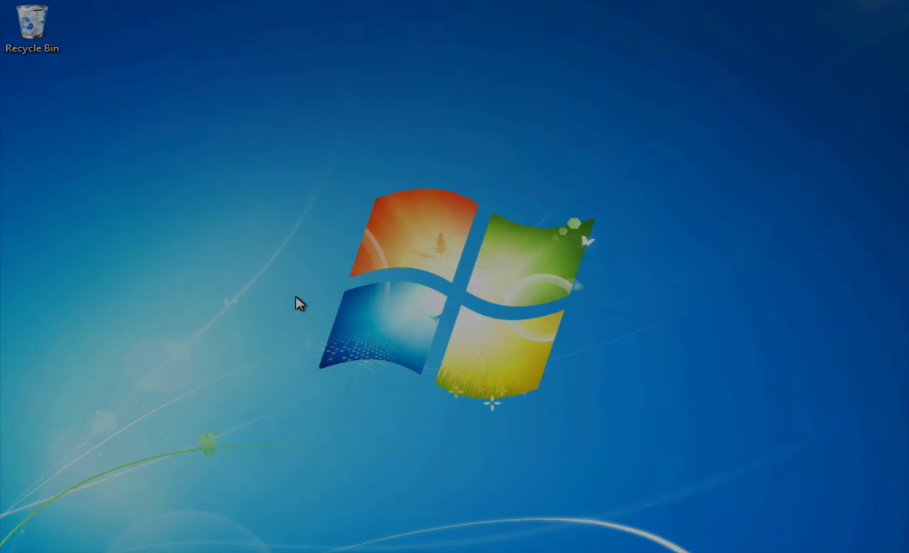